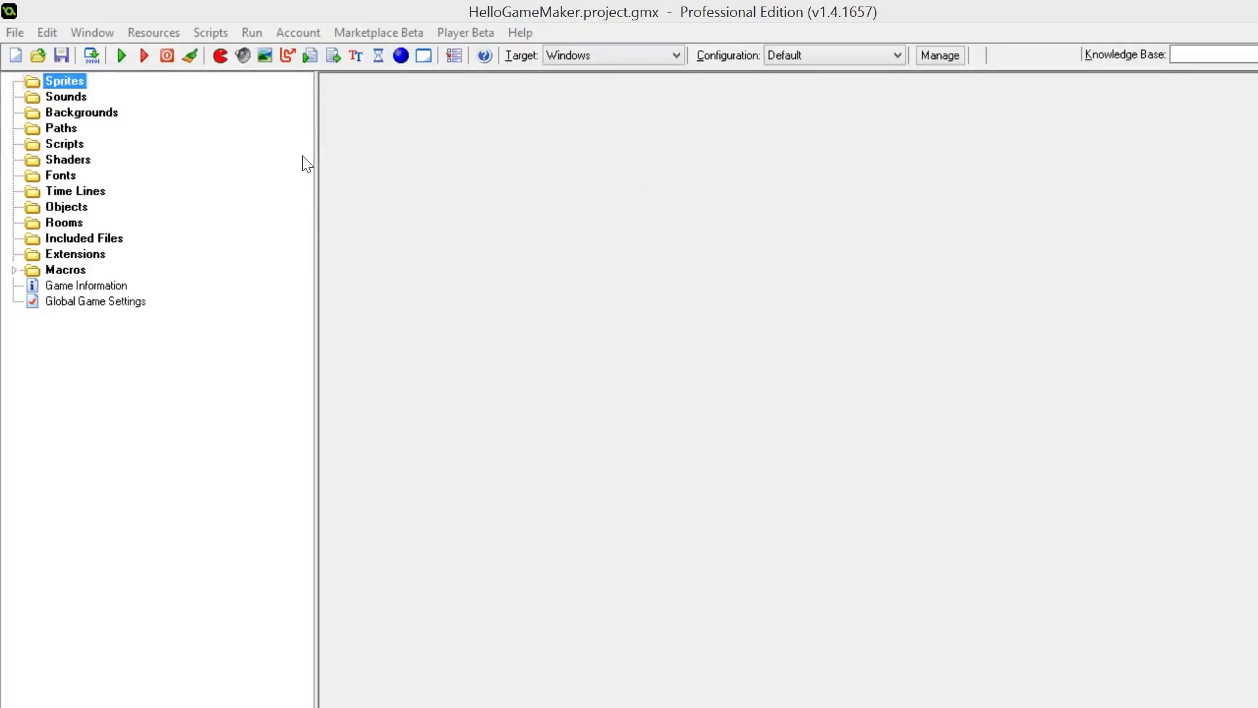
- Create a new sprite and load the robot image from the Sprites and Graphics folder into it
{"action": "left_click", "coordinate": [382, 153]}
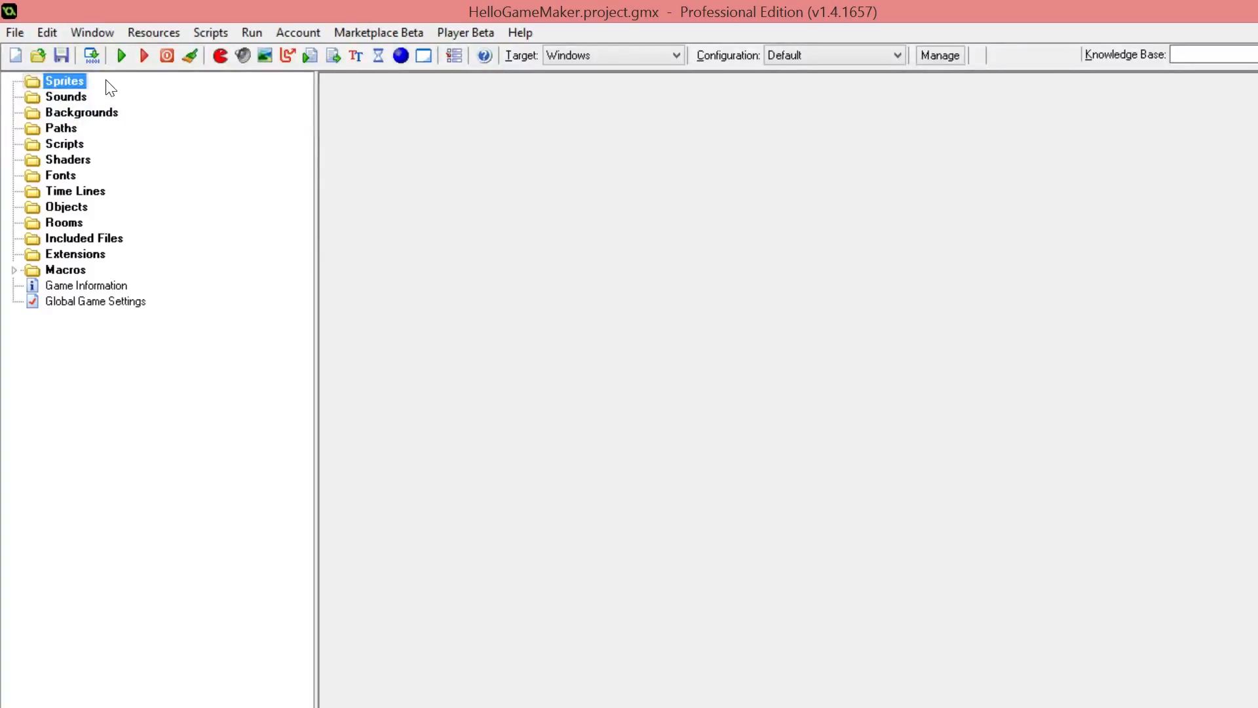
{"action": "right_click", "coordinate": [74, 80]}
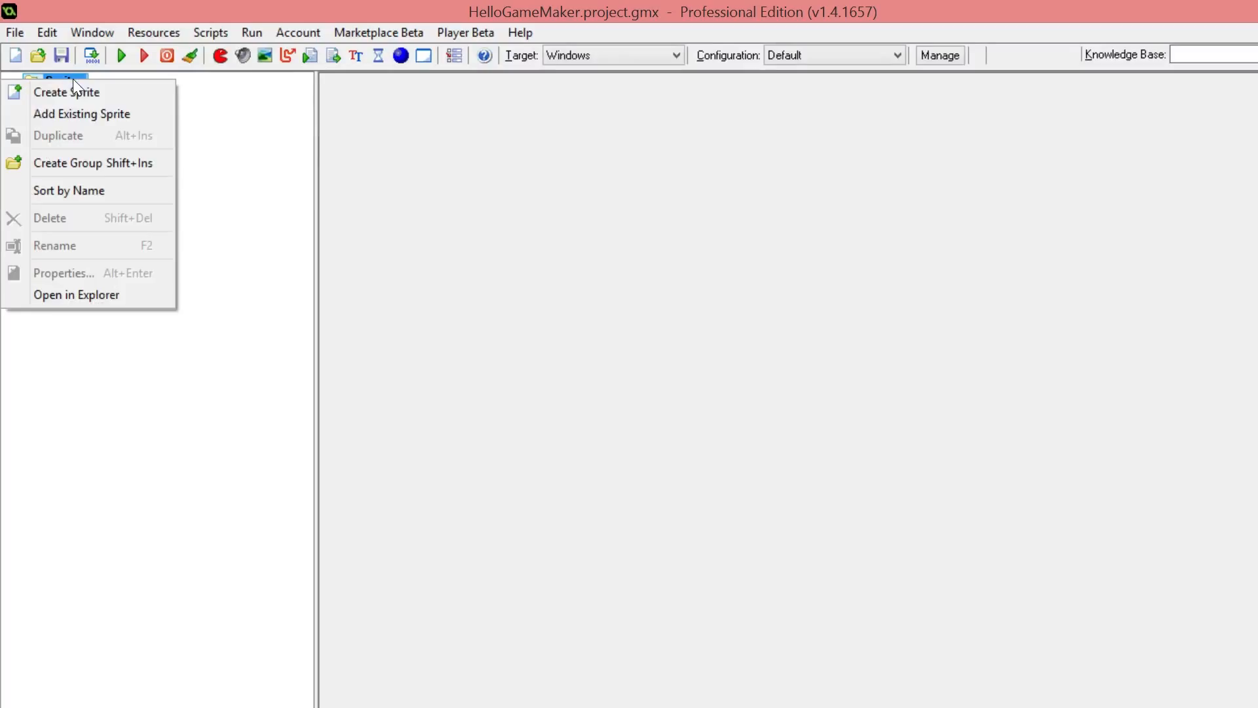
{"action": "left_click", "coordinate": [145, 92]}
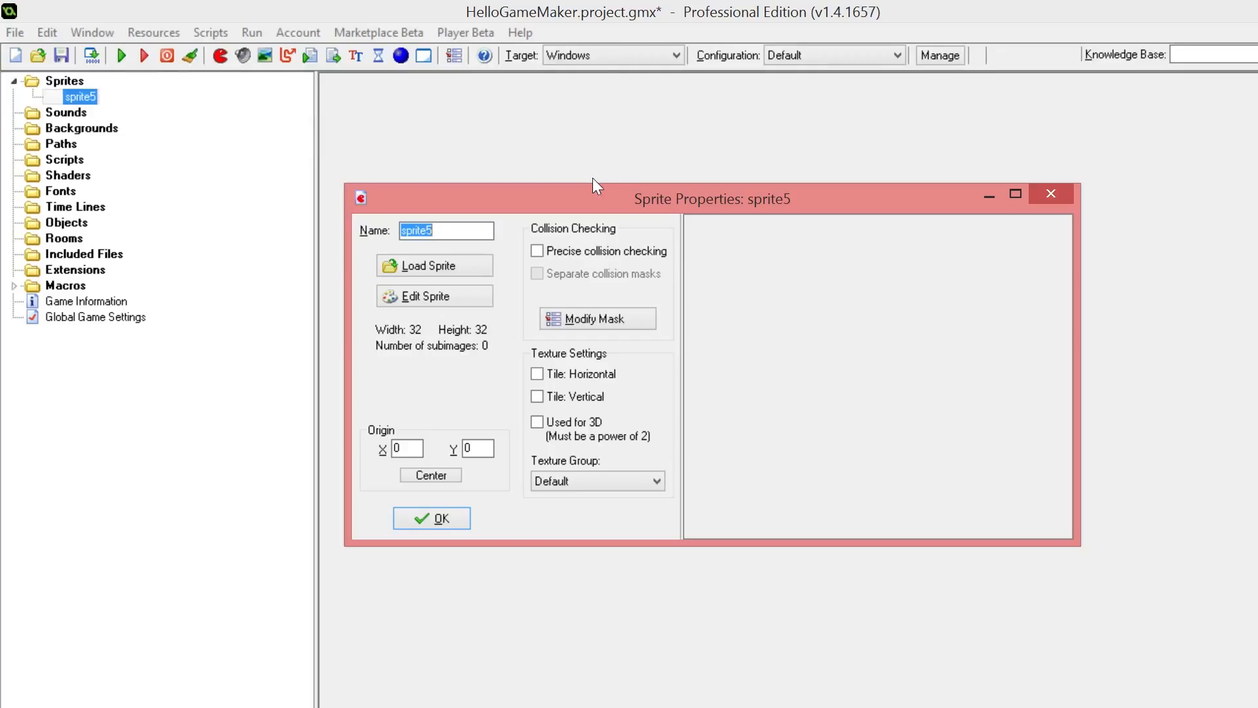
{"action": "left_click", "coordinate": [472, 268]}
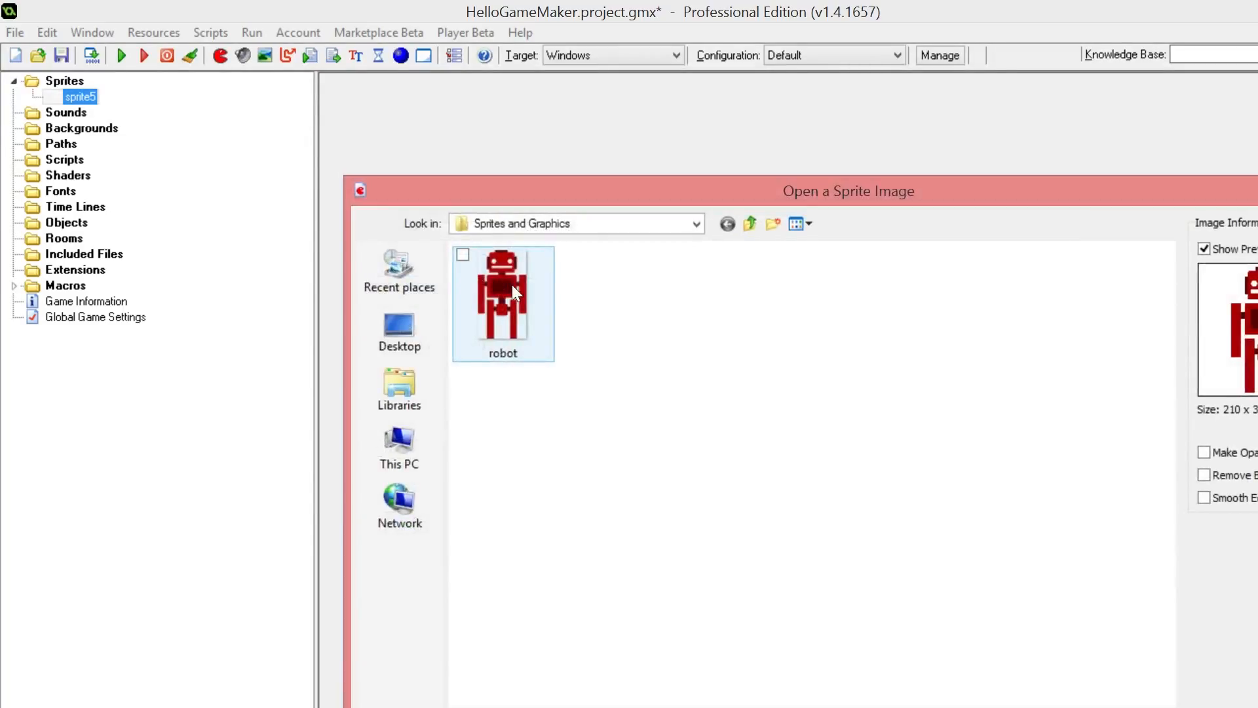
{"action": "double_click", "coordinate": [512, 285]}
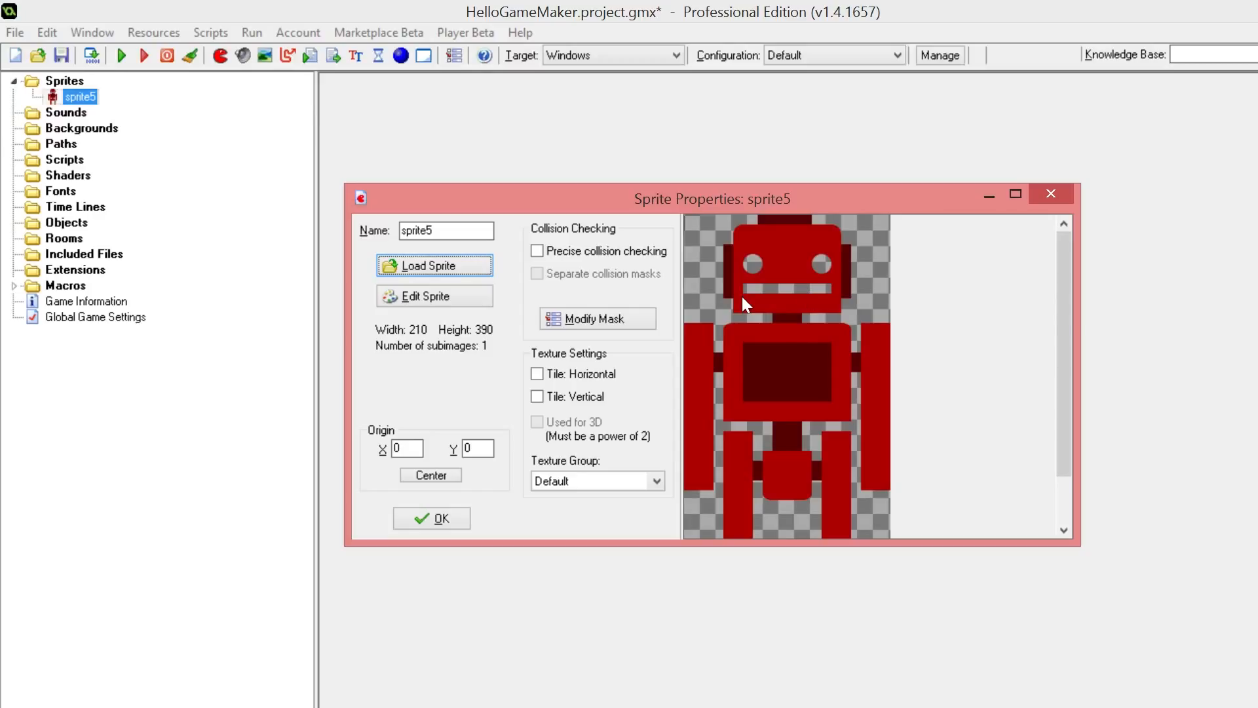
- Name the new sprite spr_robot and accept its properties
{"action": "left_click_drag", "start_coordinate": [478, 234], "coordinate": [380, 216]}
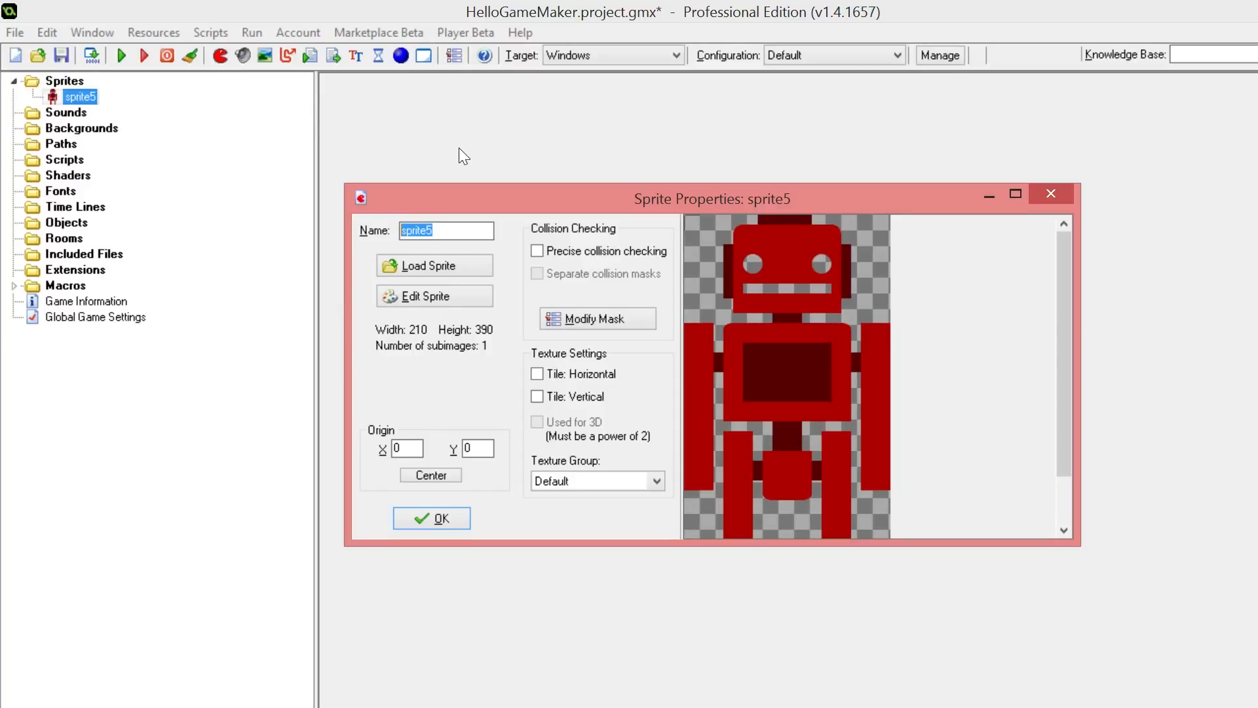
{"action": "type", "text": "spr_robot"}
{"action": "left_click", "coordinate": [461, 512]}
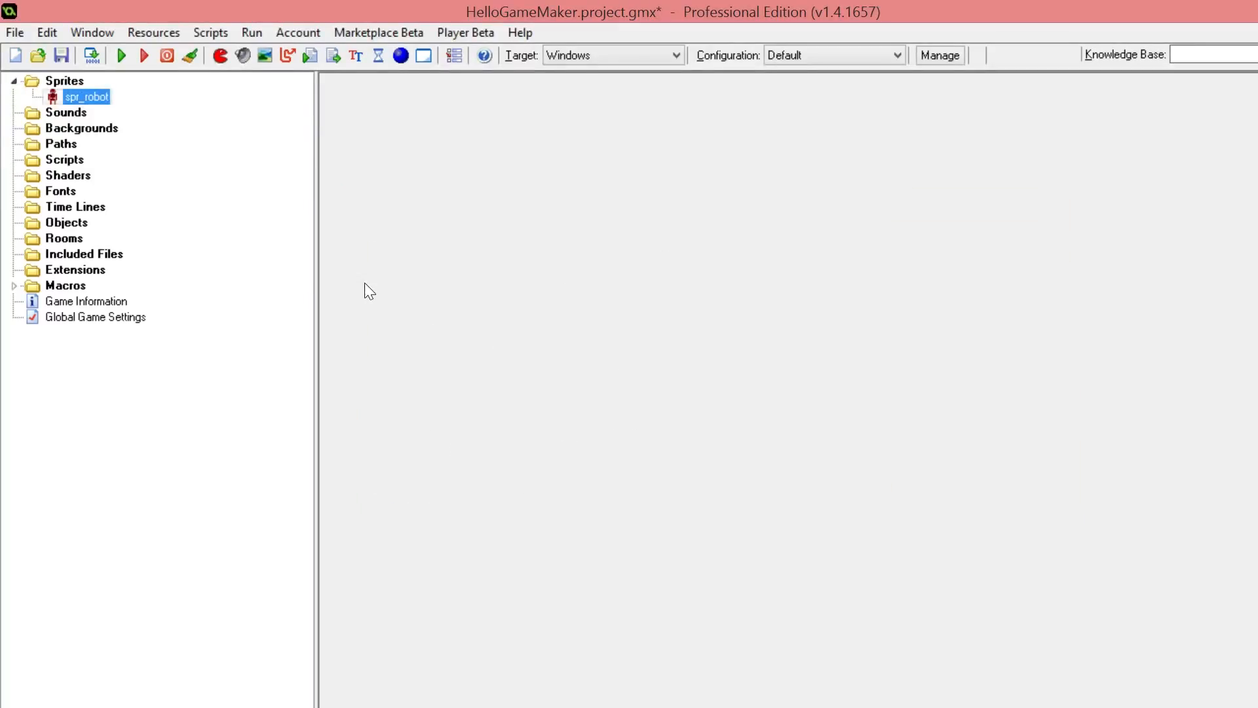
- Create a new object named obj_robot that uses the spr_robot sprite
{"action": "right_click", "coordinate": [81, 228]}
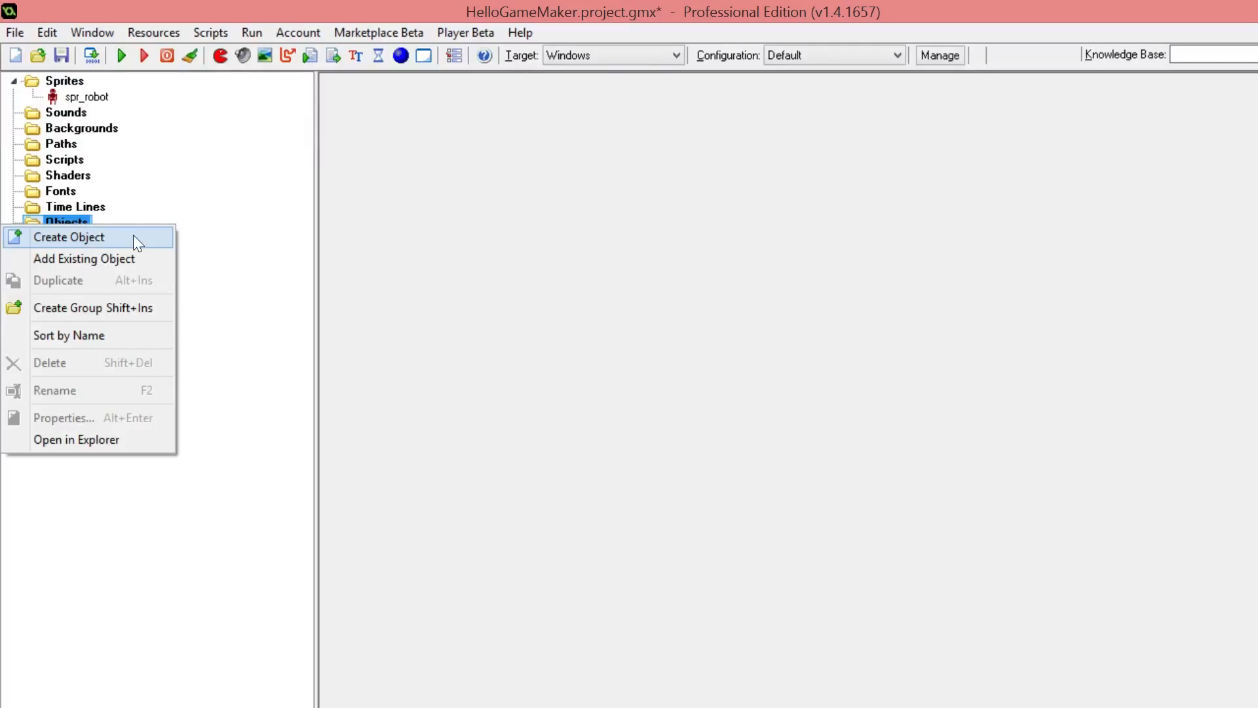
{"action": "left_click", "coordinate": [133, 236]}
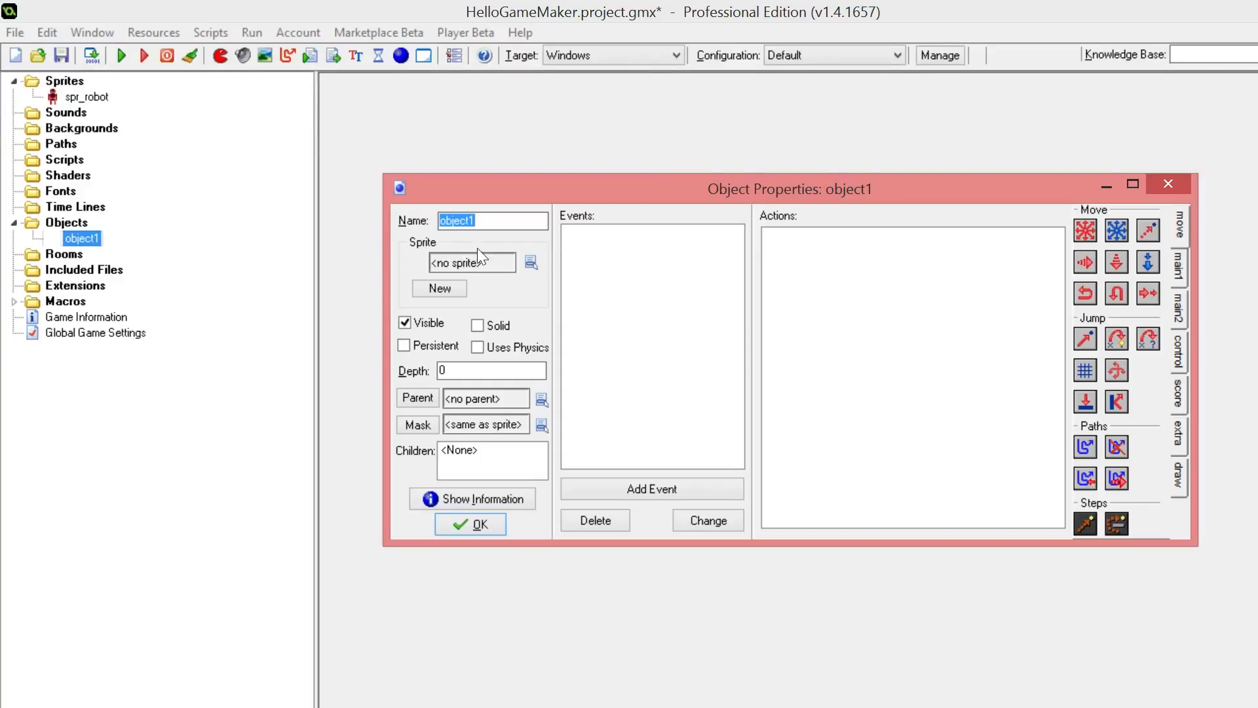
{"action": "left_click", "coordinate": [531, 262]}
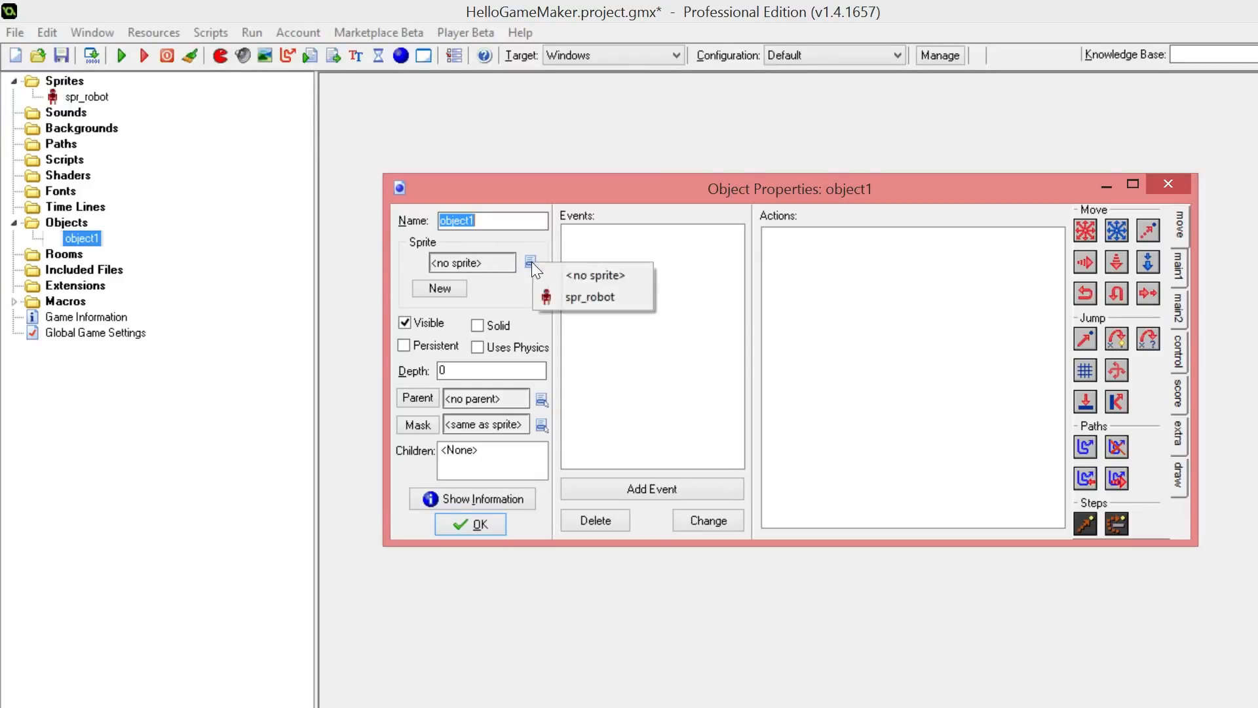
{"action": "left_click", "coordinate": [580, 297]}
{"action": "left_click", "coordinate": [499, 226]}
{"action": "double_click", "coordinate": [500, 226]}
{"action": "type", "text": "obj_robot"}
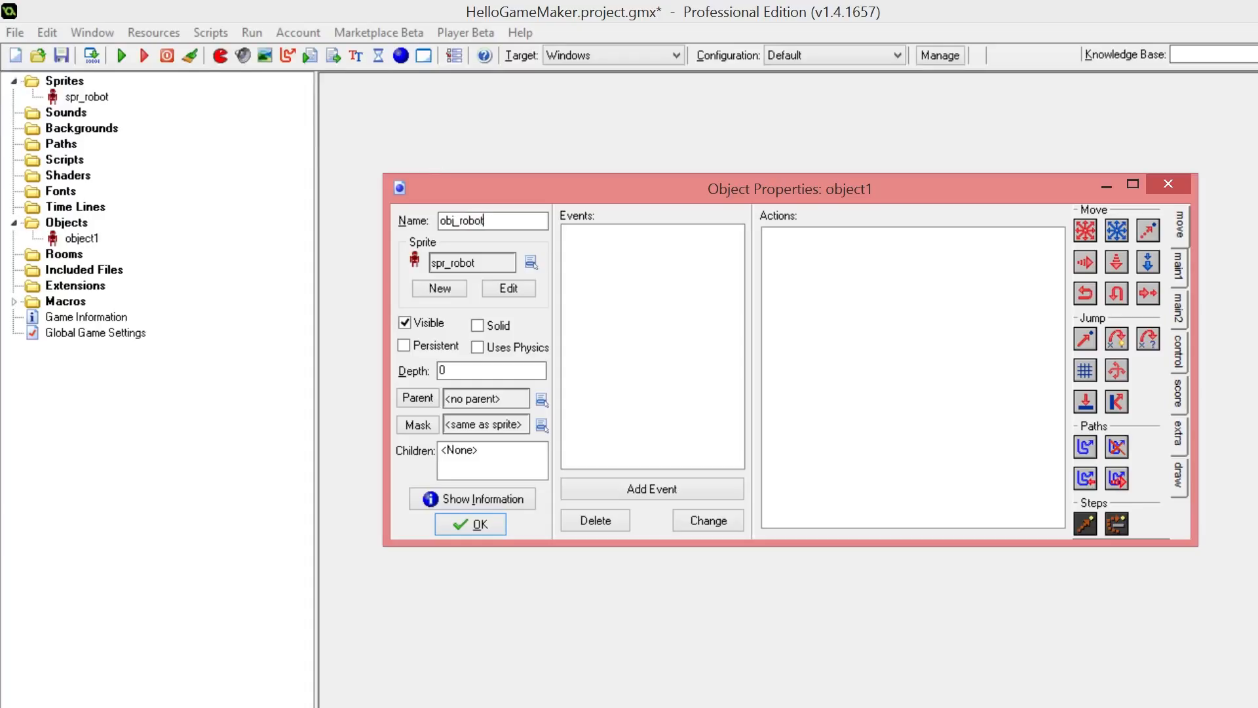
{"action": "left_click", "coordinate": [457, 514]}
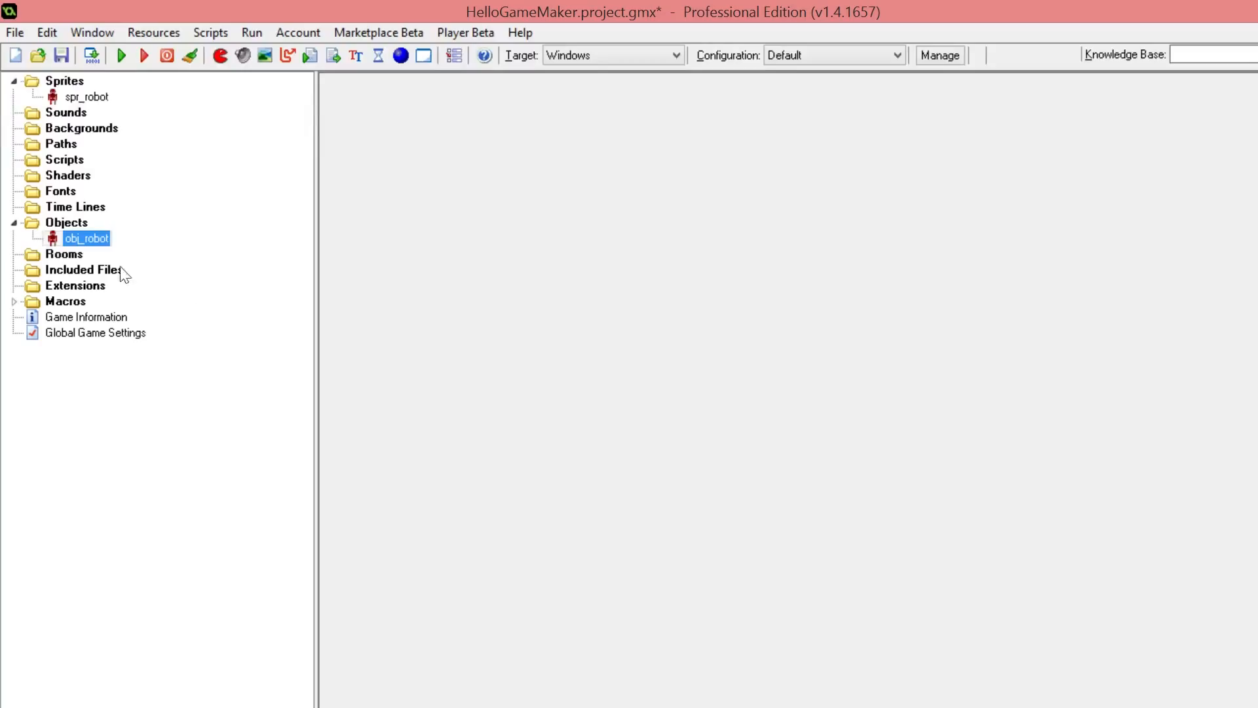
- Create a new room 800 wide and 600 high, and name it rm_game
{"action": "left_click", "coordinate": [72, 256]}
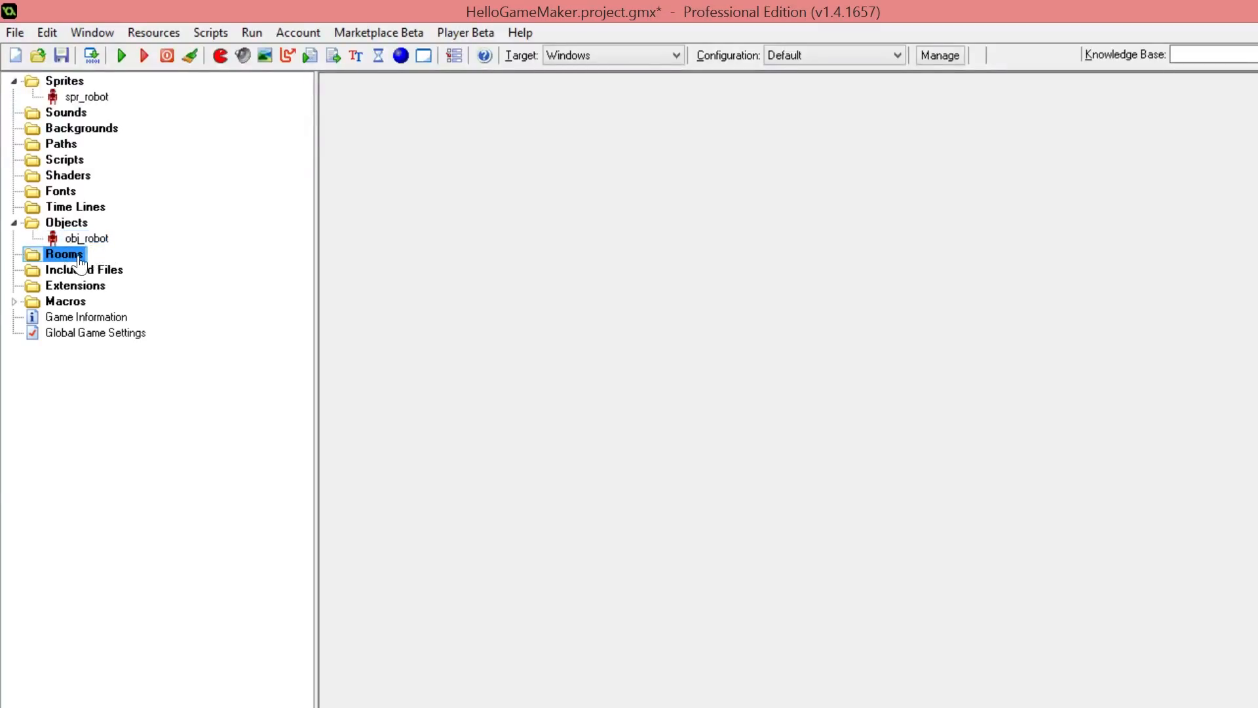
{"action": "right_click", "coordinate": [77, 256]}
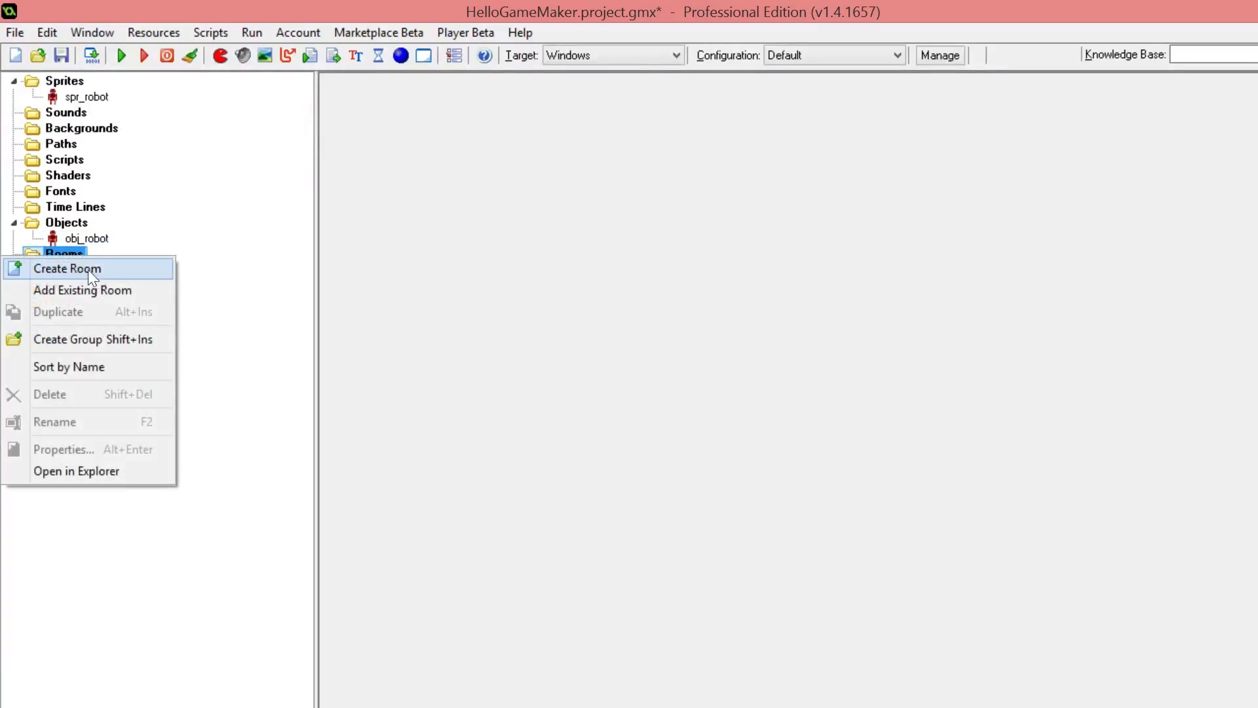
{"action": "left_click", "coordinate": [103, 269]}
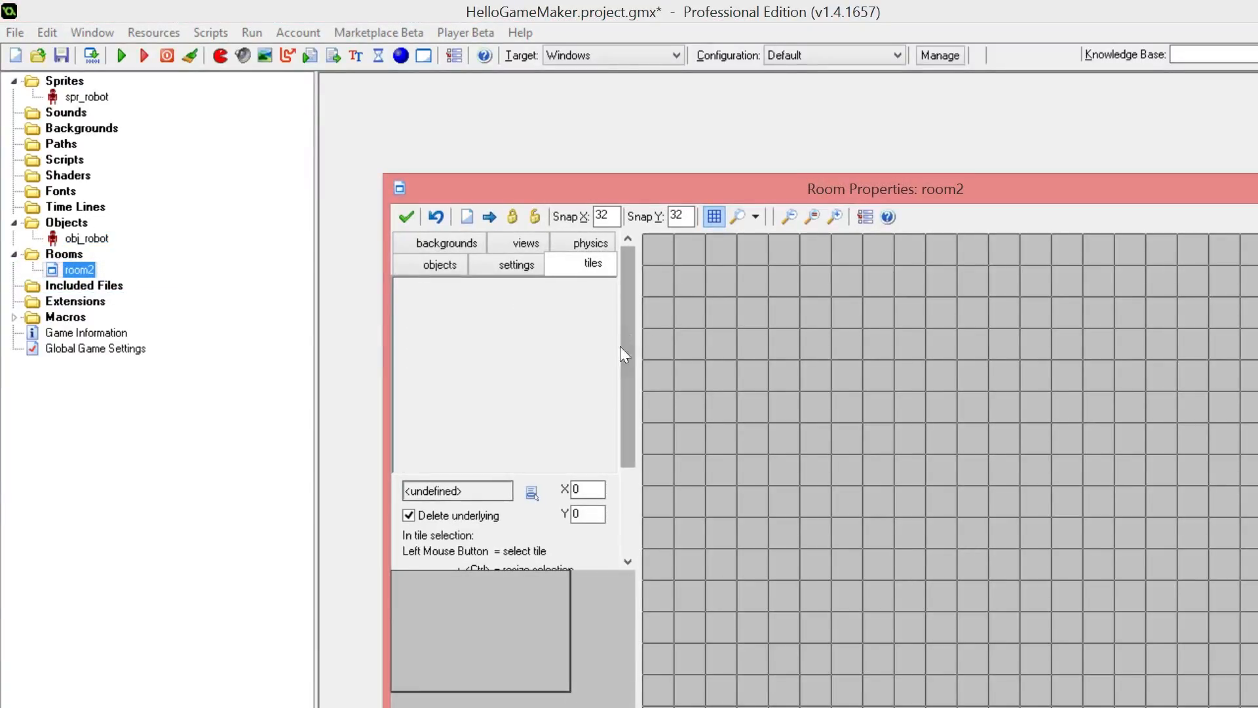
{"action": "left_click", "coordinate": [525, 266]}
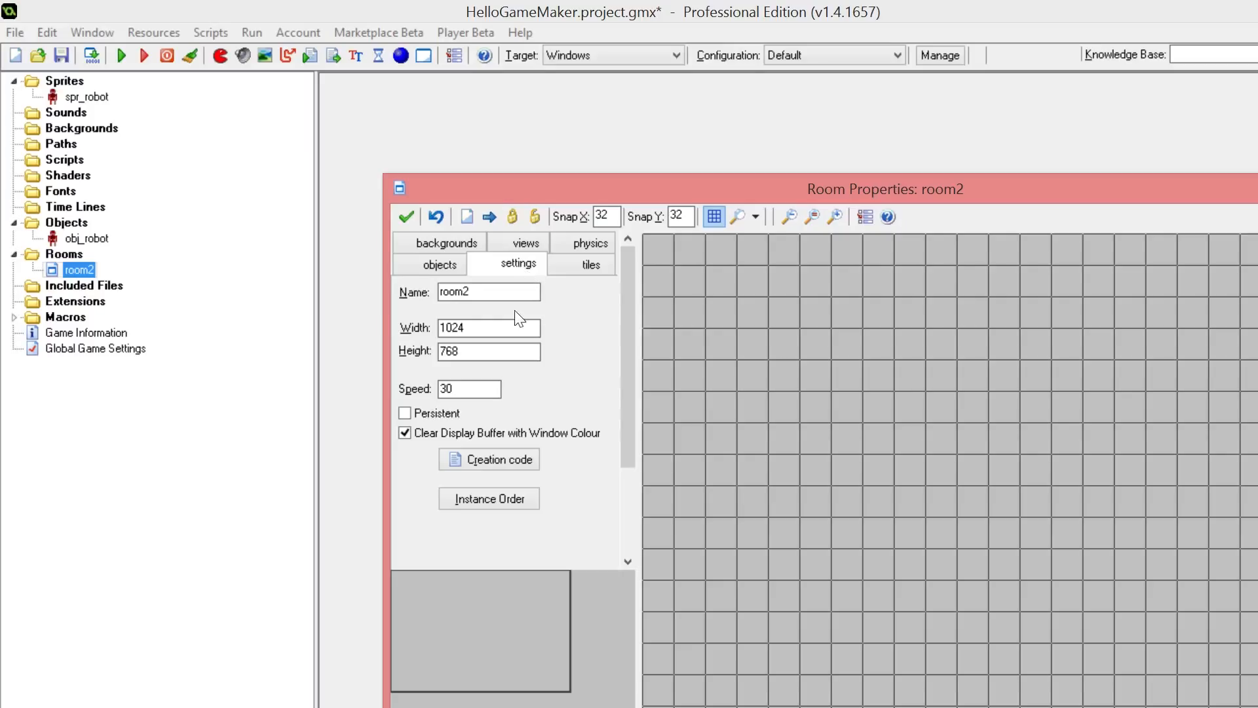
{"action": "left_click_drag", "start_coordinate": [483, 325], "coordinate": [402, 321]}
{"action": "type", "text": "800"}
{"action": "key", "text": "Tab"}
{"action": "type", "text": "600"}
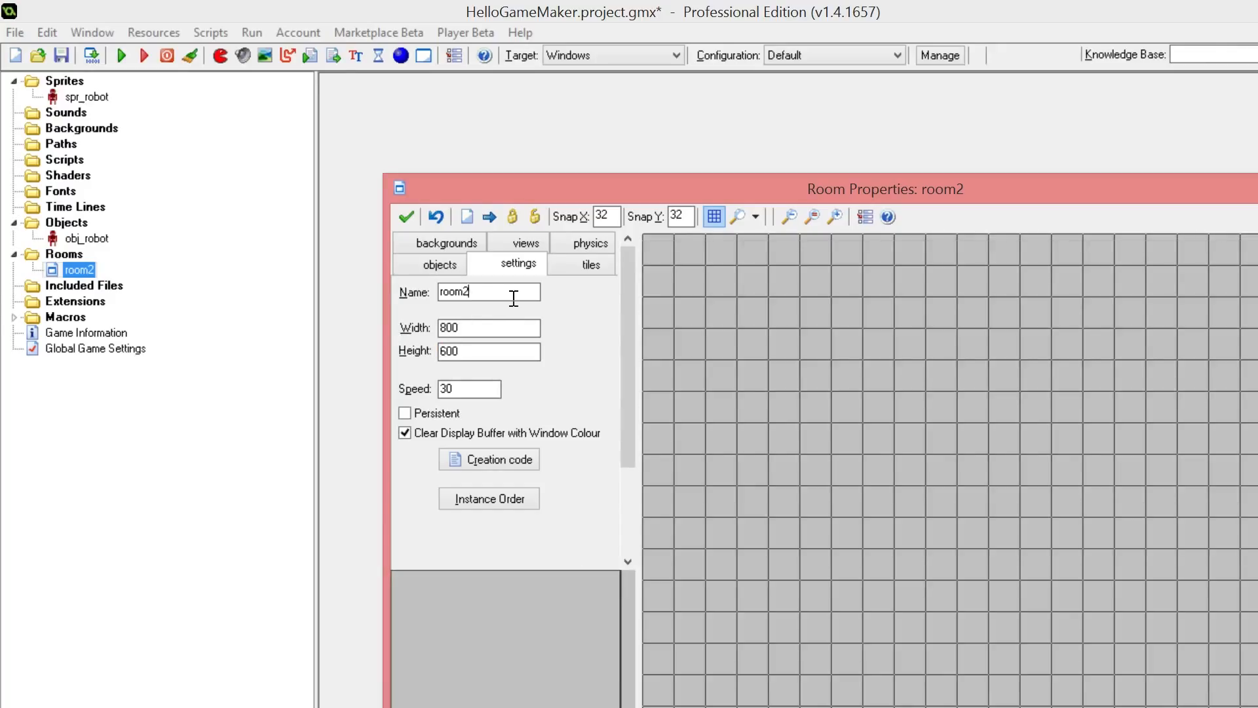
{"action": "left_click_drag", "start_coordinate": [514, 297], "coordinate": [388, 283]}
{"action": "type", "text": "rm_game"}
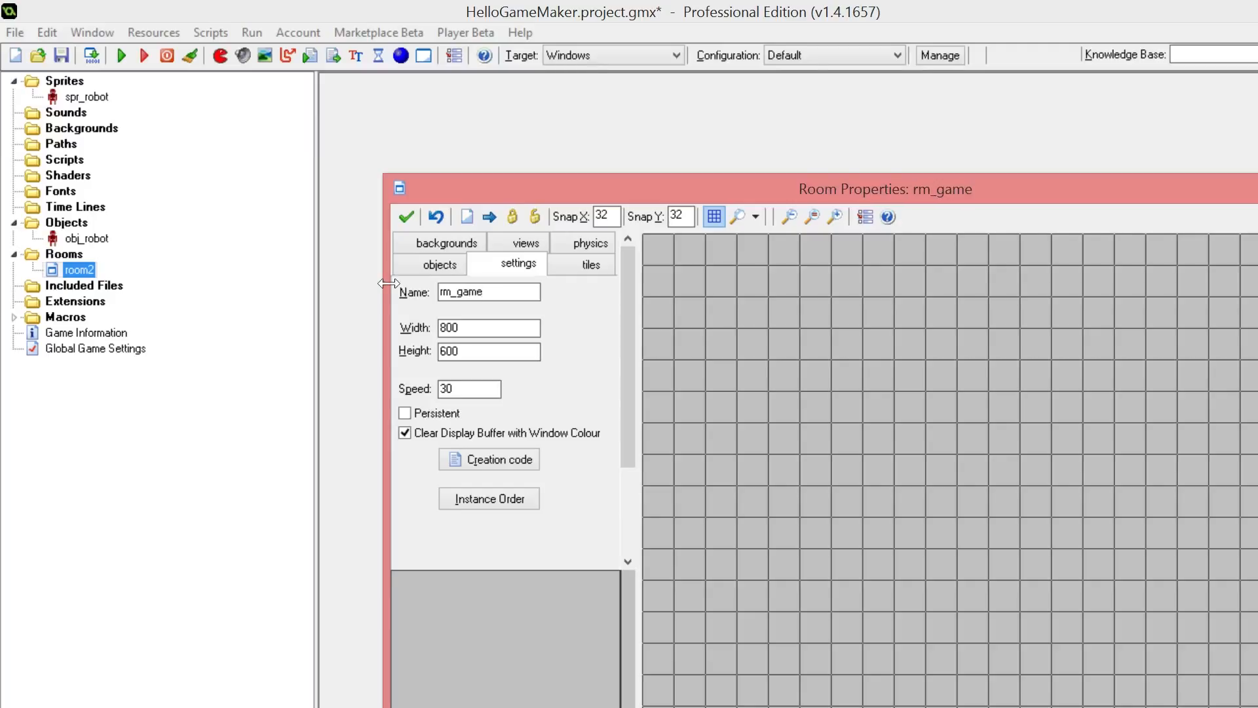
- Place one obj_robot instance in the room at X 256, Y 96, and accept the room
{"action": "left_click", "coordinate": [425, 265]}
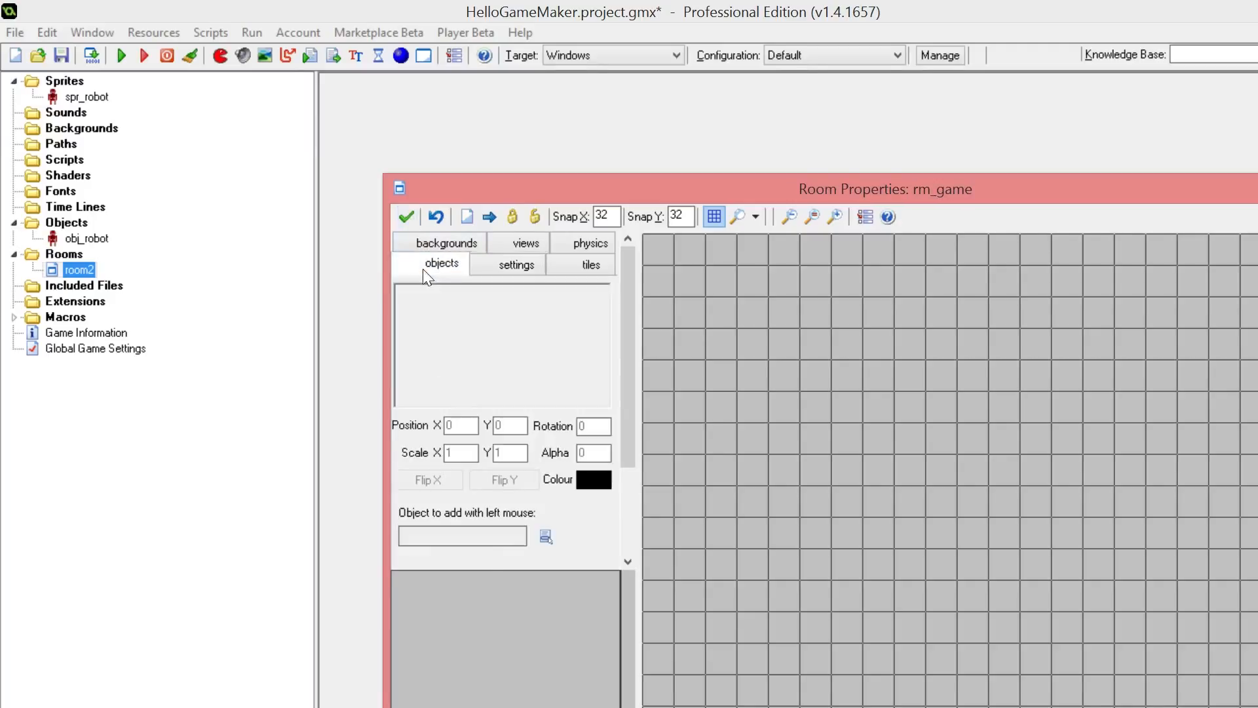
{"action": "left_click", "coordinate": [543, 536]}
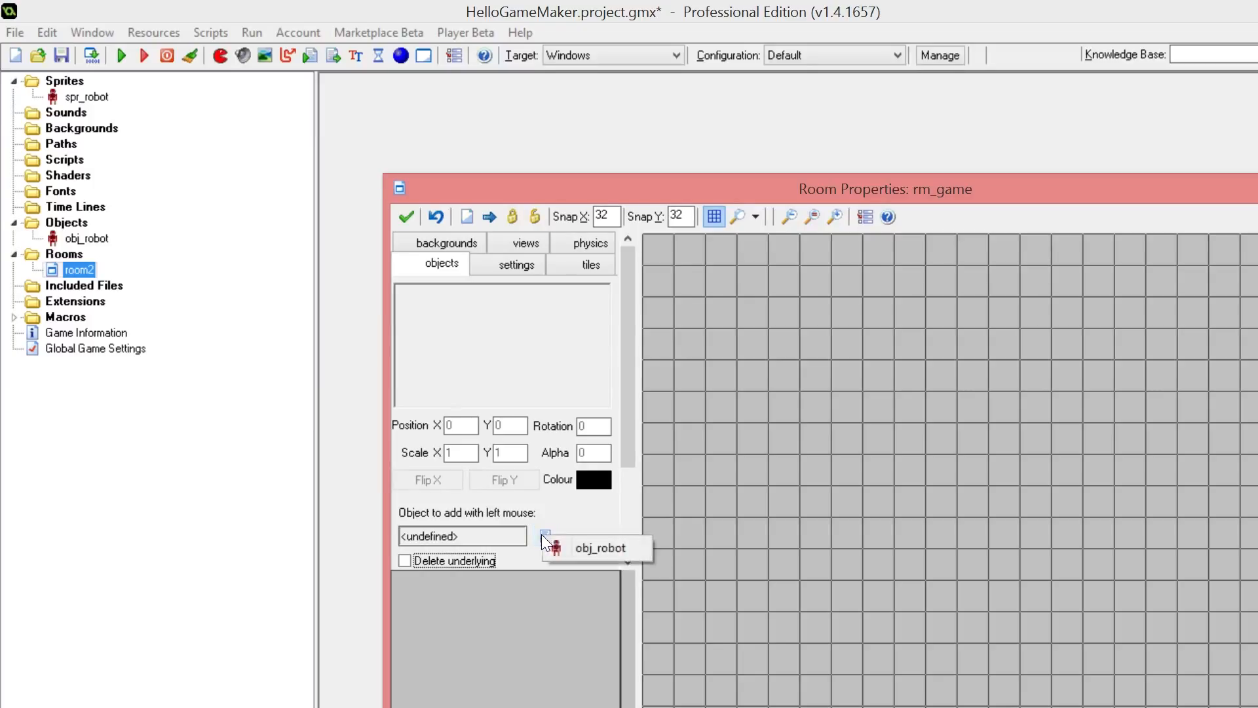
{"action": "left_click", "coordinate": [578, 548]}
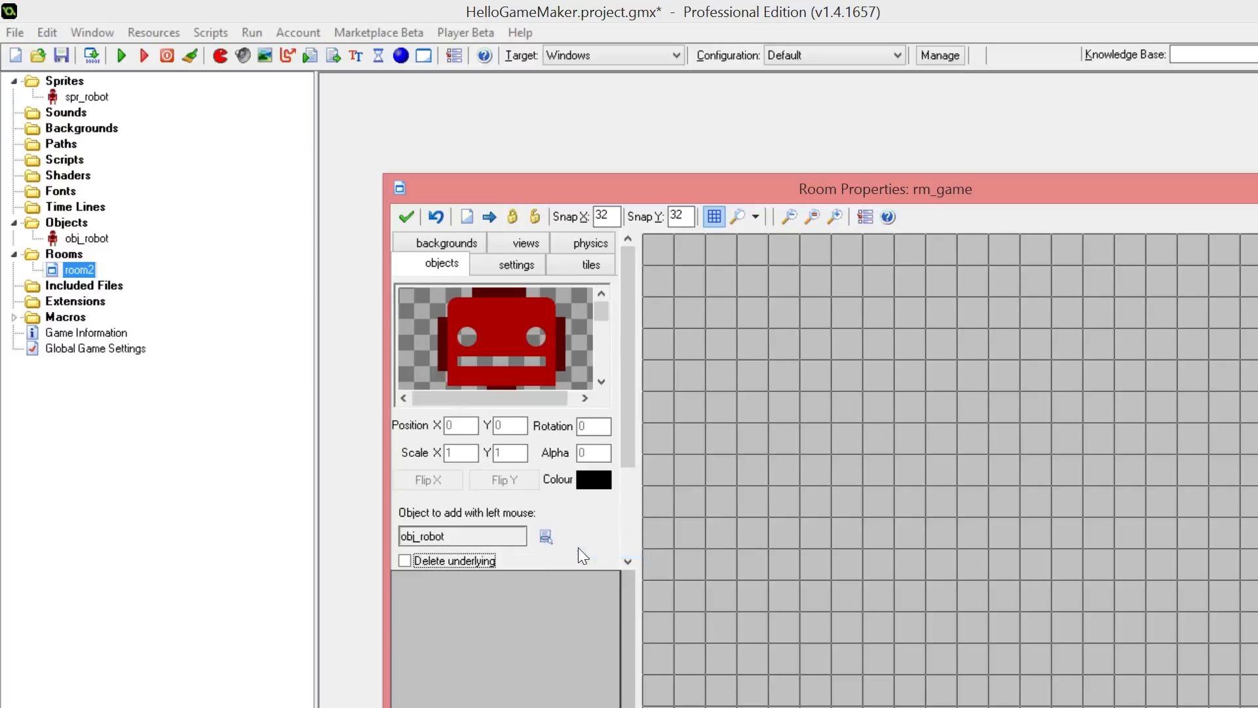
{"action": "left_click", "coordinate": [989, 471]}
{"action": "left_click_drag", "start_coordinate": [988, 469], "coordinate": [923, 333]}
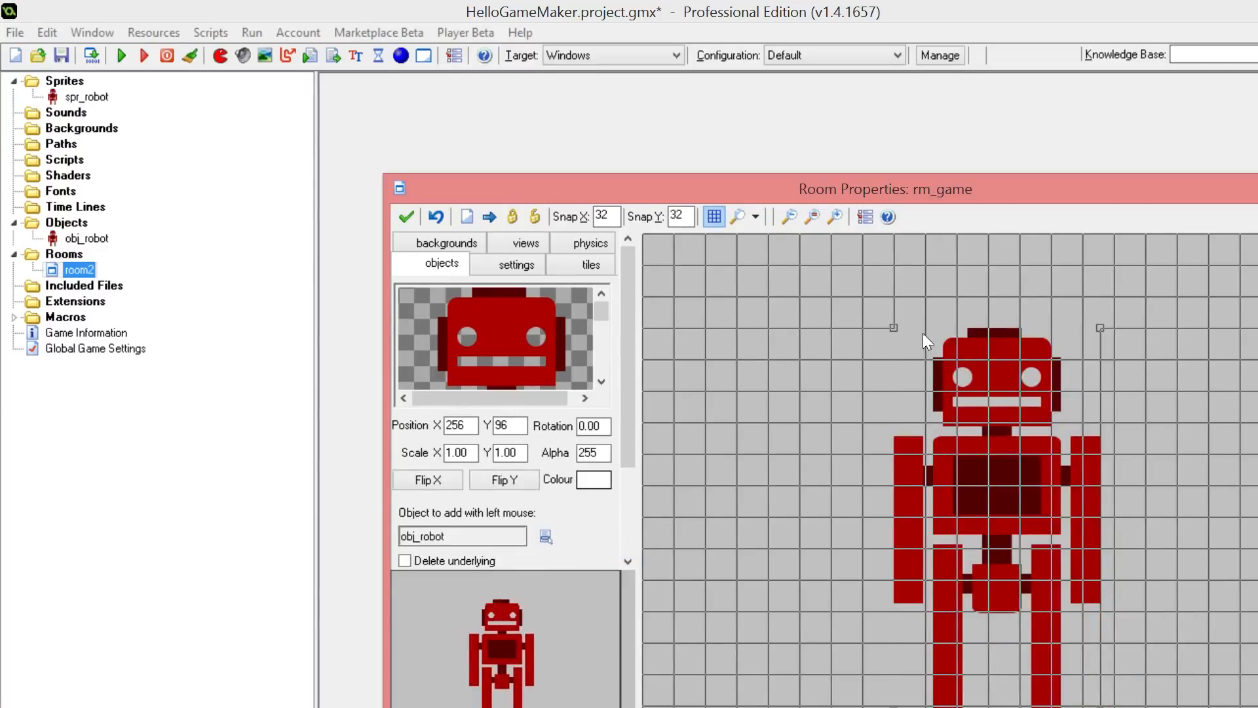
{"action": "left_click", "coordinate": [407, 217]}
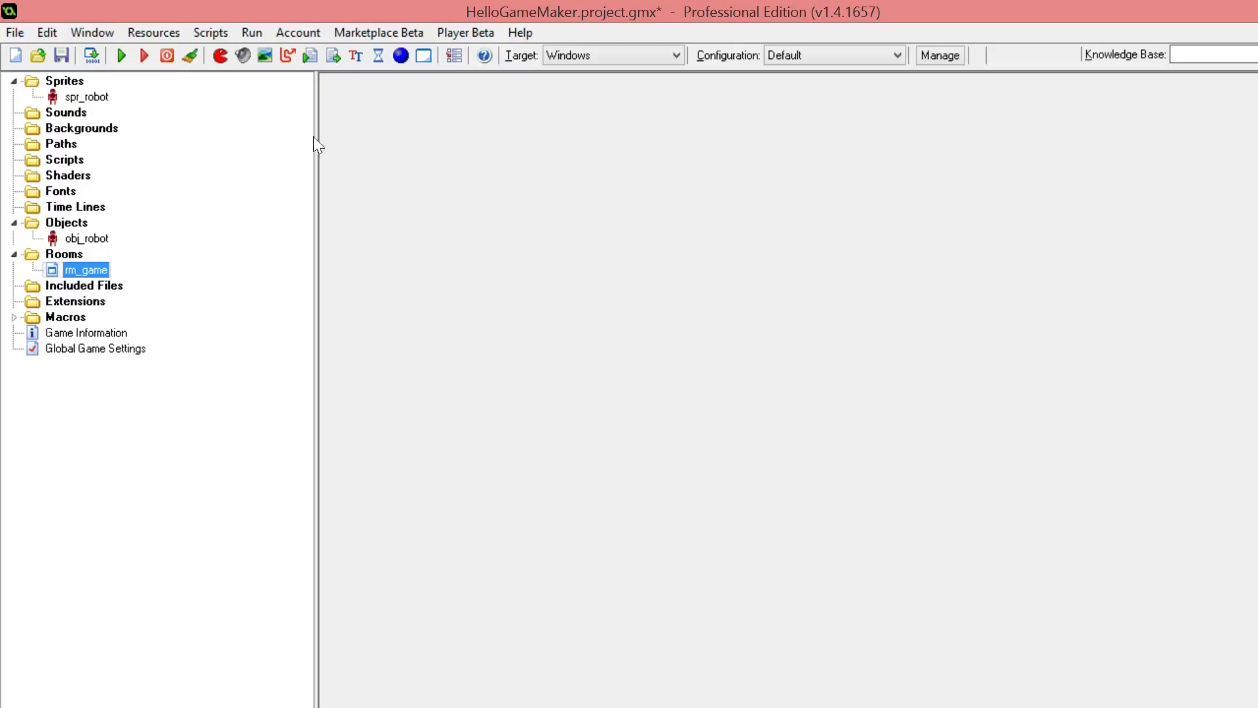
- Run the game for the Windows target
{"action": "left_click", "coordinate": [123, 58]}
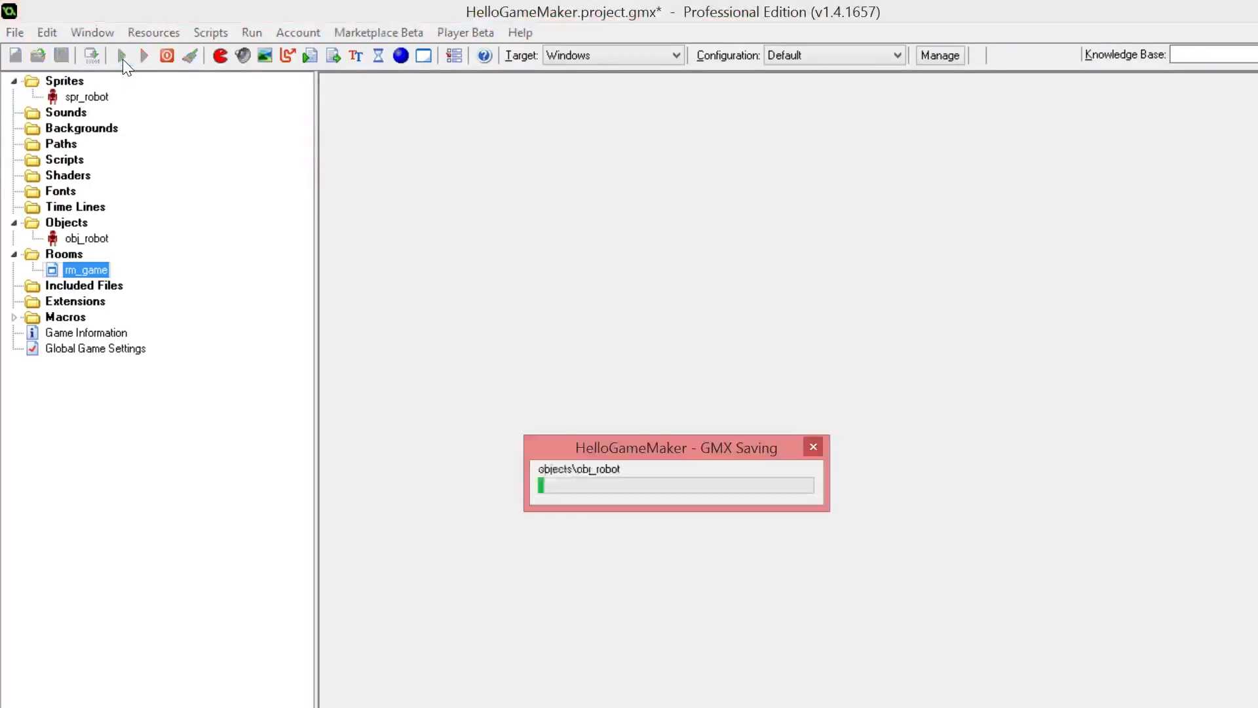